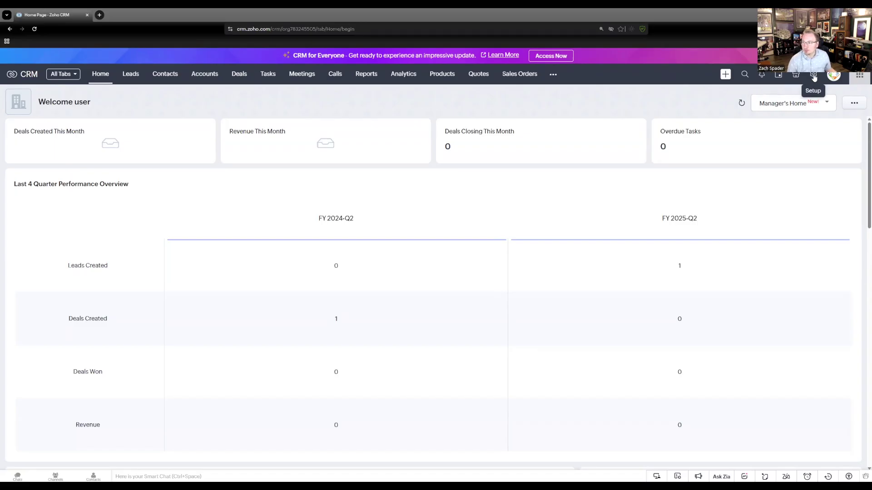
Step: Go to Setup's Modules and Fields and bring up the Deals stage-probability mapping
left_click(814, 77)
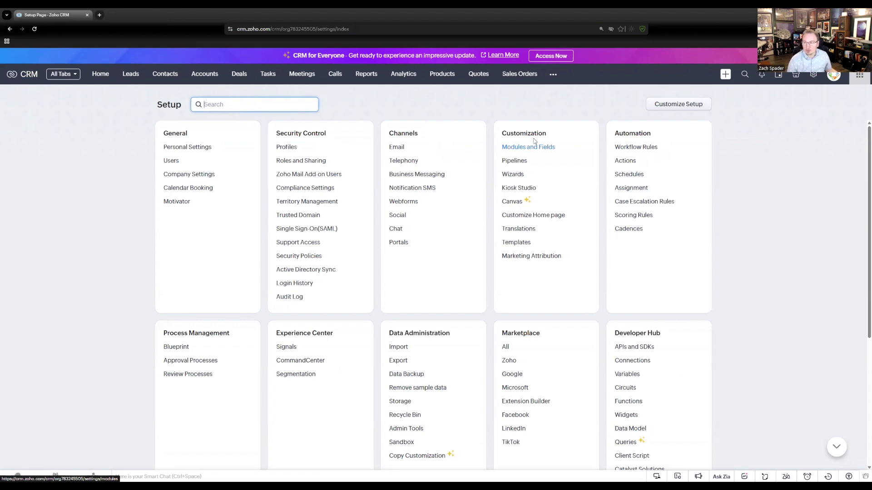
left_click(523, 150)
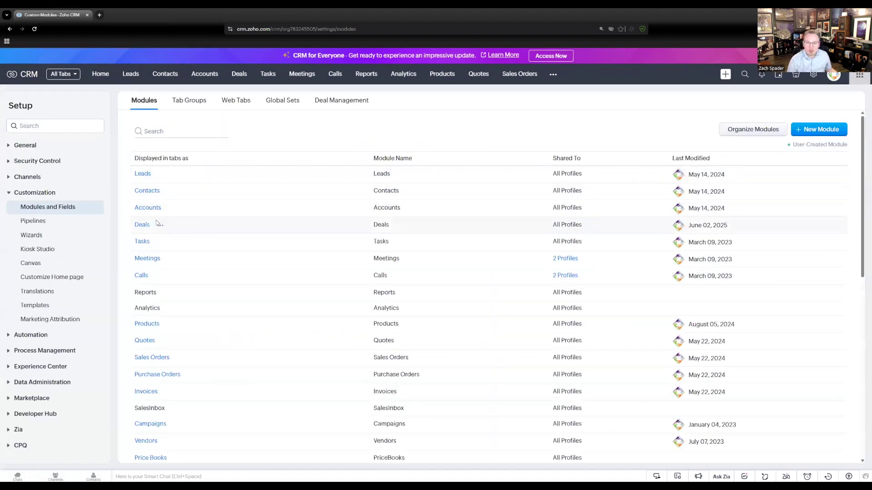
mouse_move(142, 224)
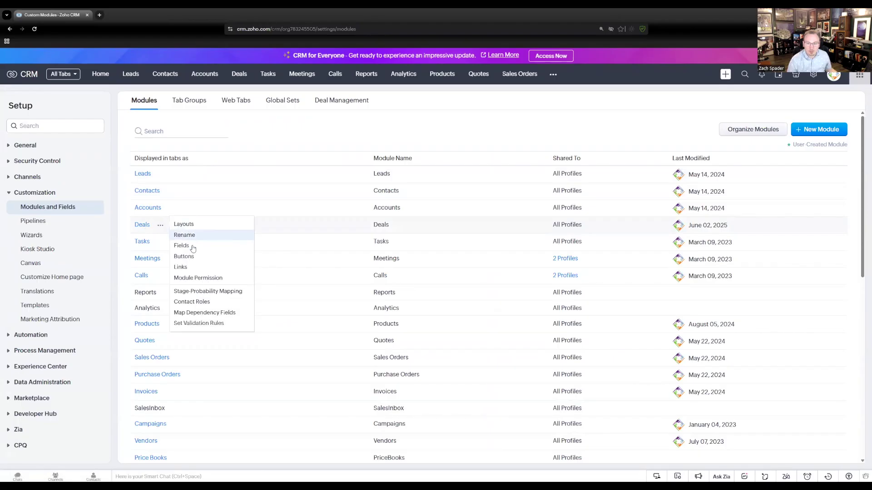
left_click(194, 291)
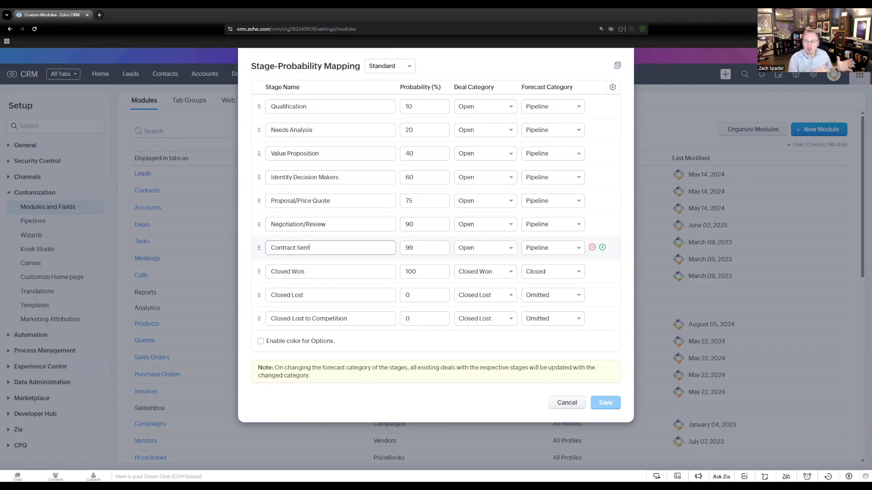
Step: Finish the Contract Sent stage name and close the mapping without saving
left_click(550, 390)
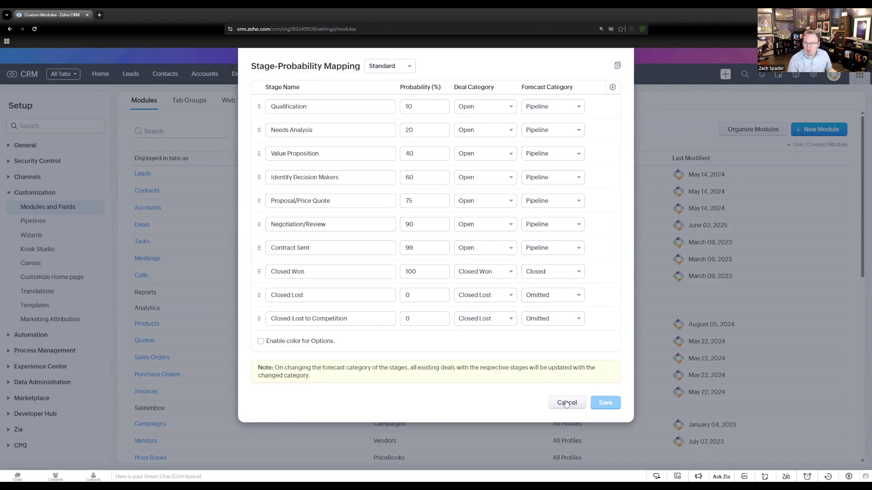
left_click(566, 404)
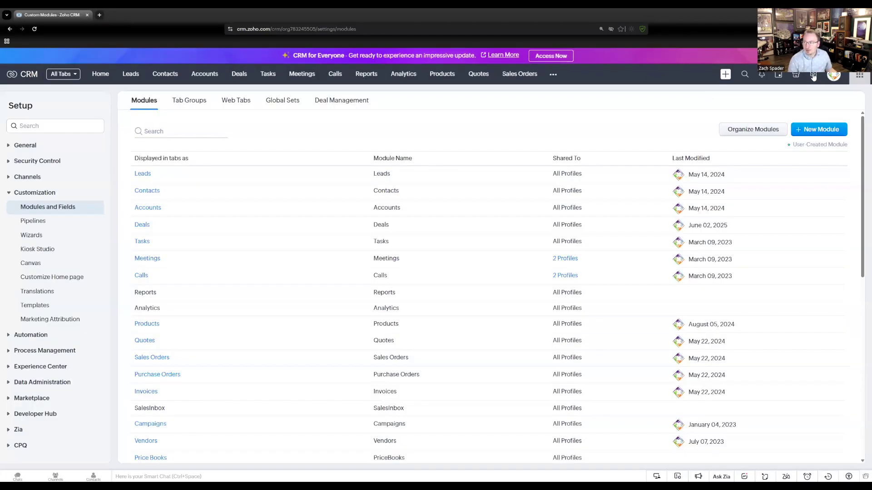
Step: Return to Setup, go to Pipelines under Customization, and start a new pipeline
left_click(813, 75)
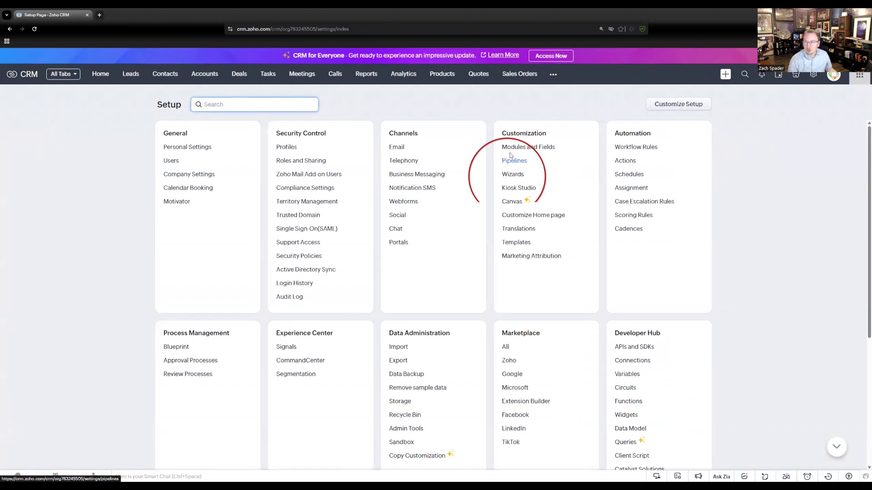
left_click(512, 159)
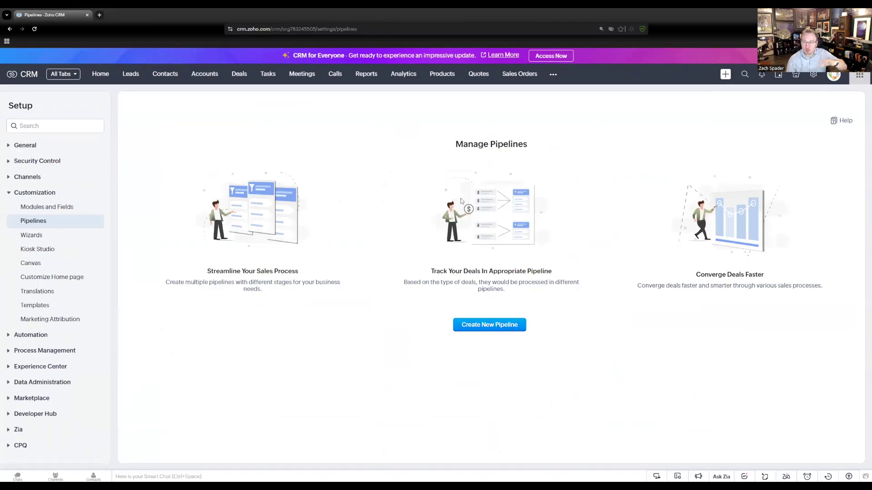
left_click(479, 327)
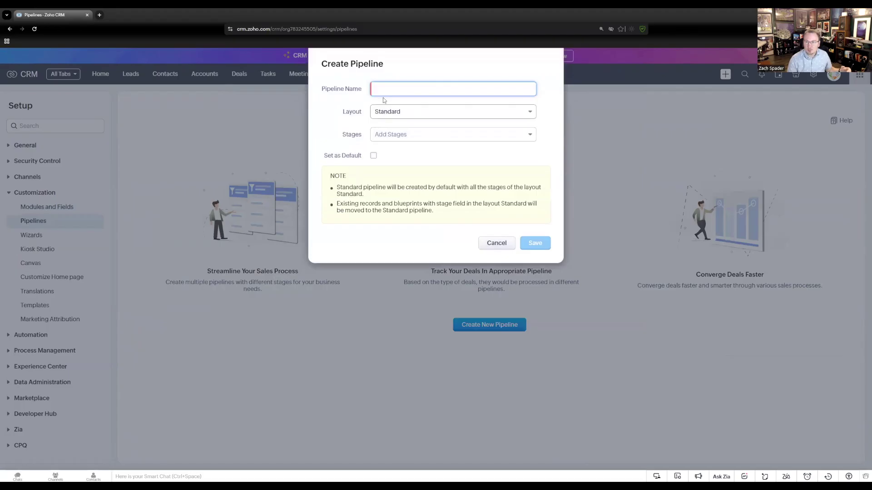
Step: Name the pipeline 'New Customer Pipeline' and add all ten standard deal stages
type("N")
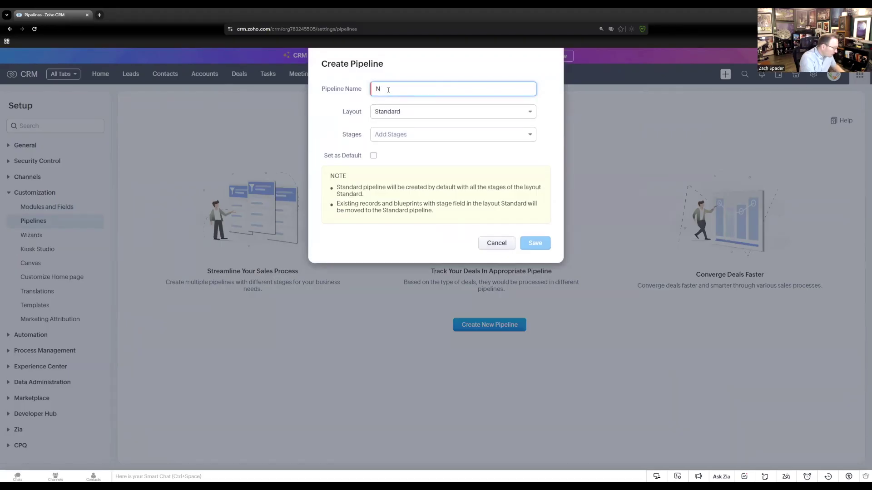
type("ew Customer P")
type("ipeline")
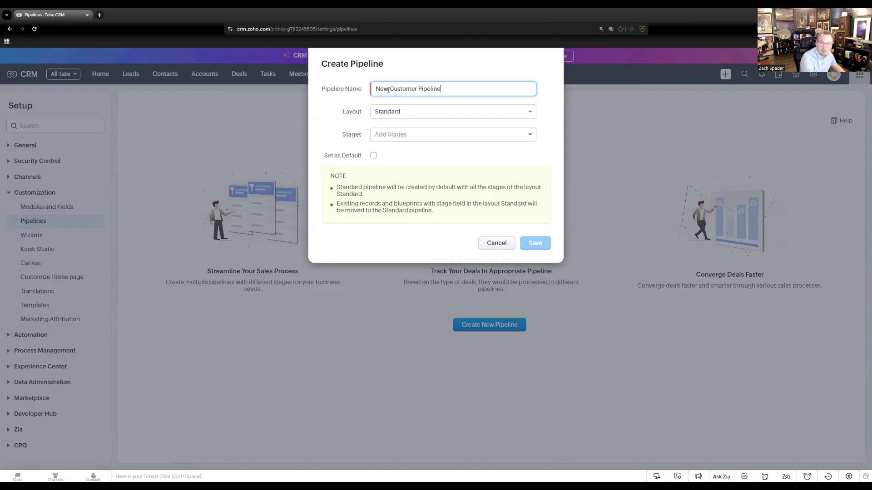
left_click(401, 135)
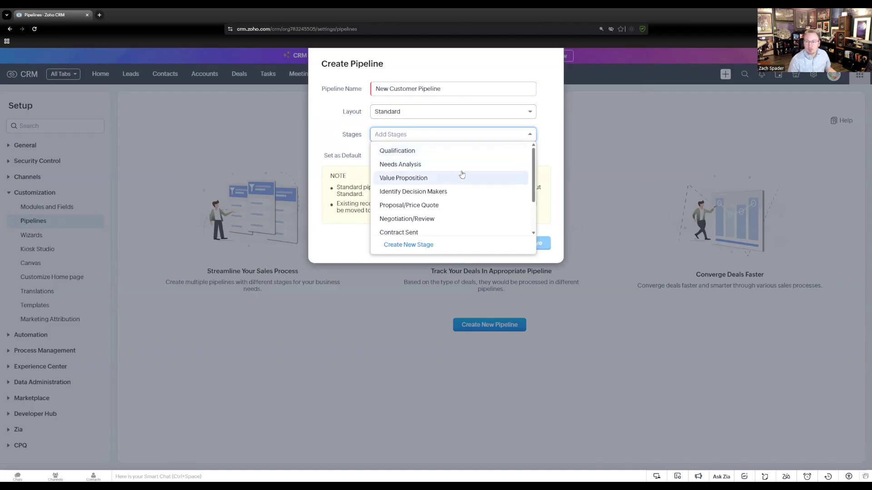
scroll(463, 171, "down", 2)
scroll(463, 171, "up", 2)
left_click(422, 150)
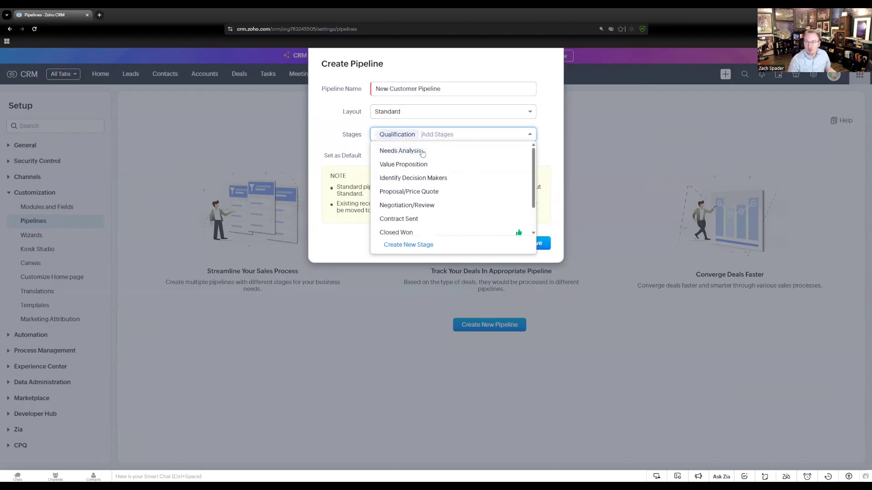
left_click(415, 168)
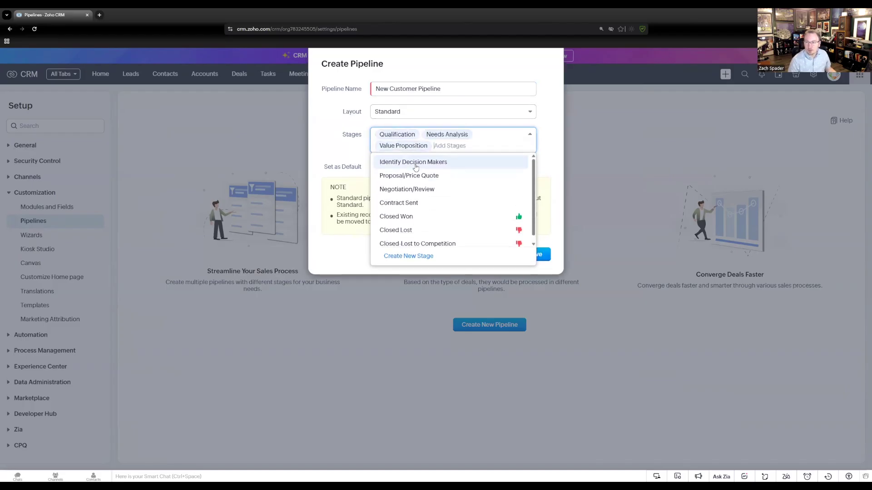
left_click(414, 172)
left_click(411, 175)
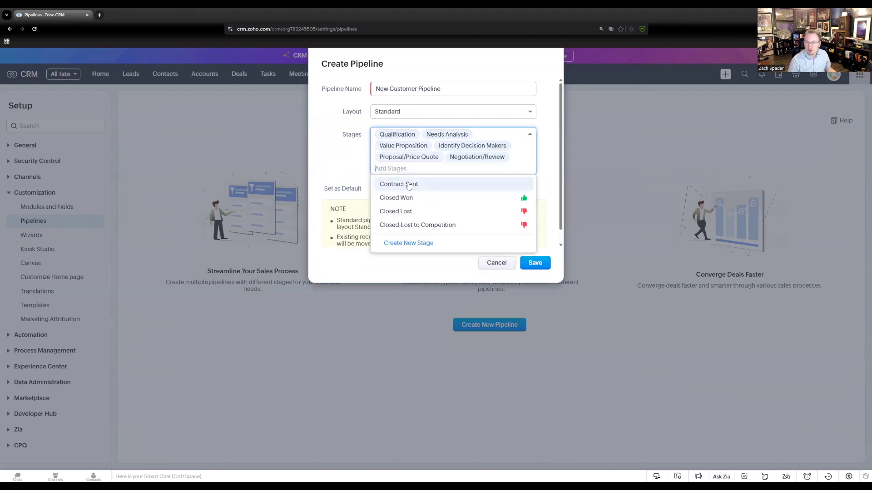
left_click(411, 190)
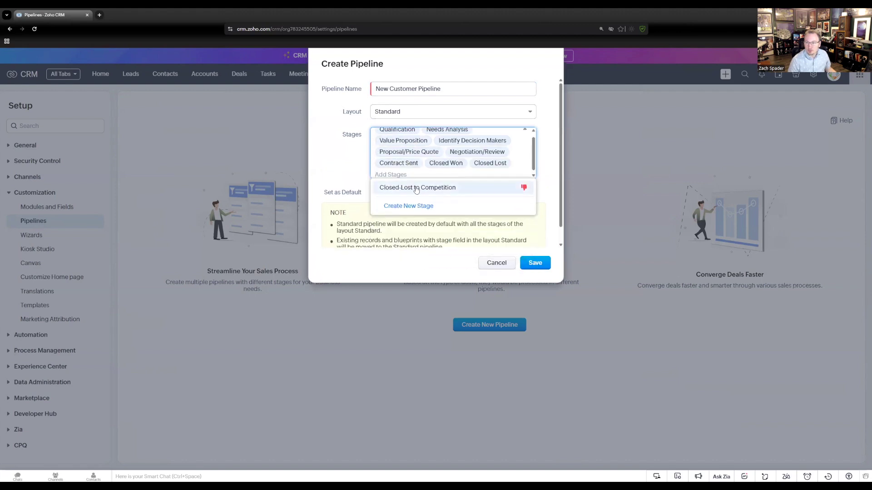
left_click(416, 189)
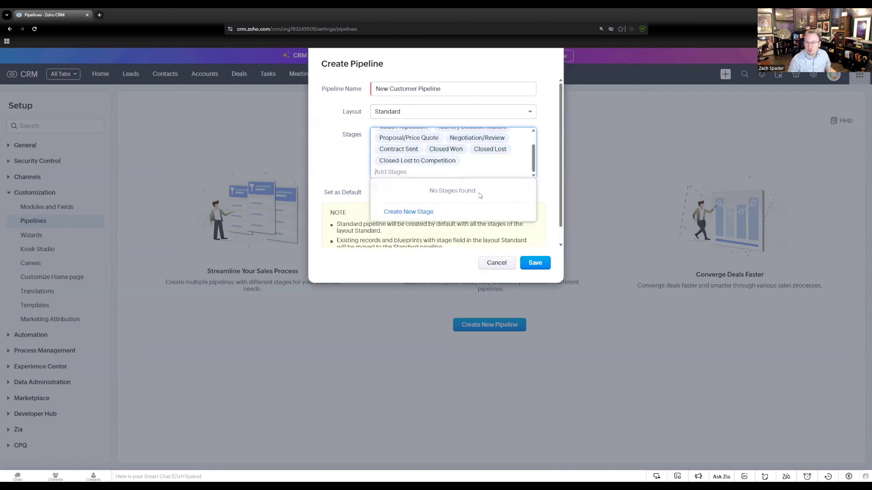
left_click(336, 158)
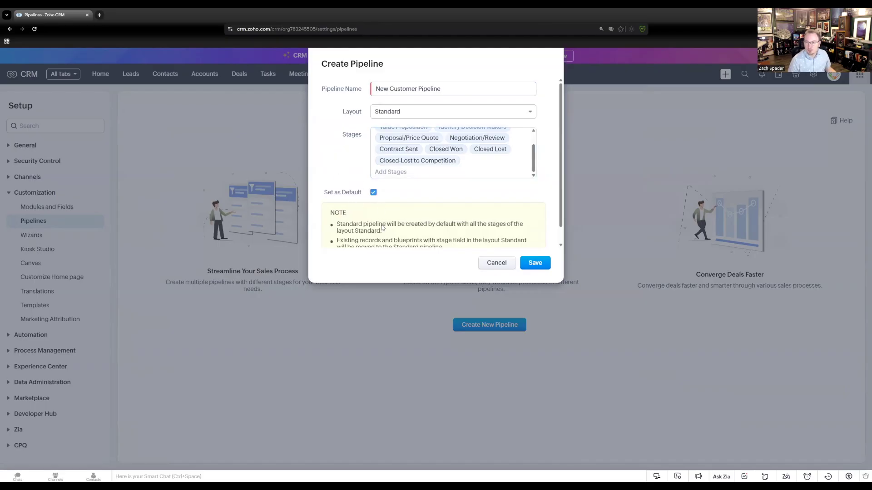
Step: Save New Customer Pipeline as the default and dismiss the confirmation
scroll(383, 204, "down", 2)
scroll(370, 159, "up", 2)
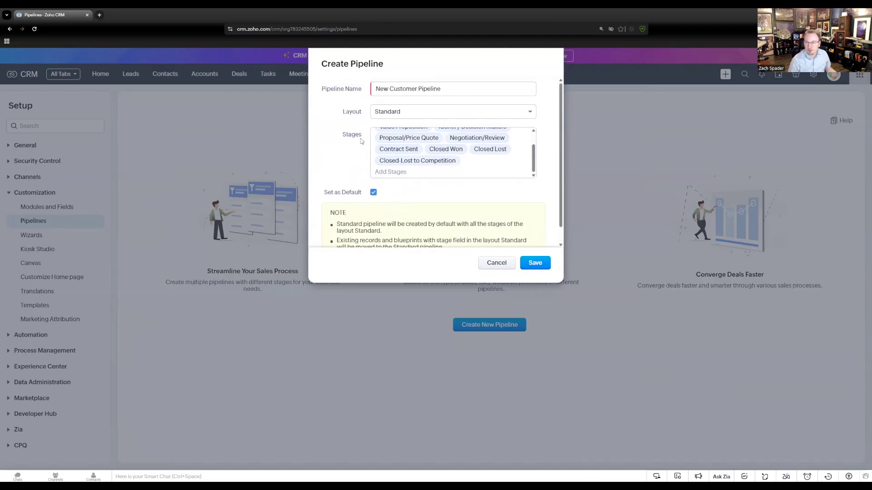
left_click(535, 265)
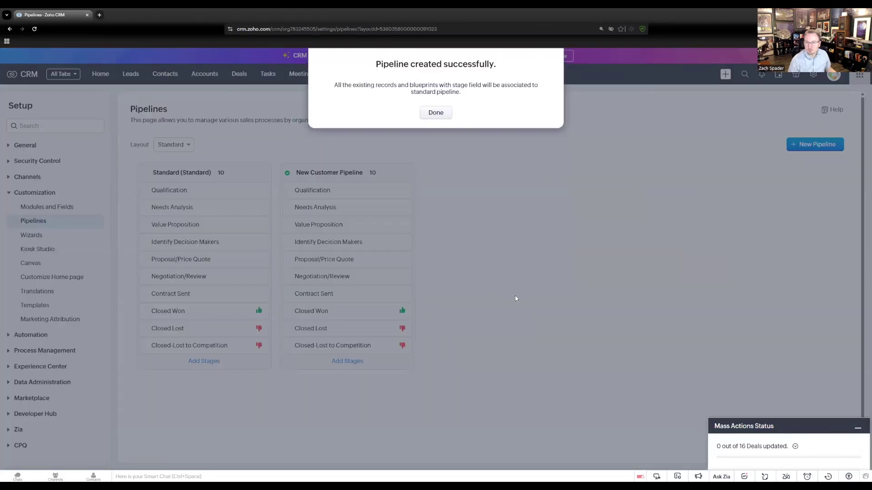
left_click(436, 113)
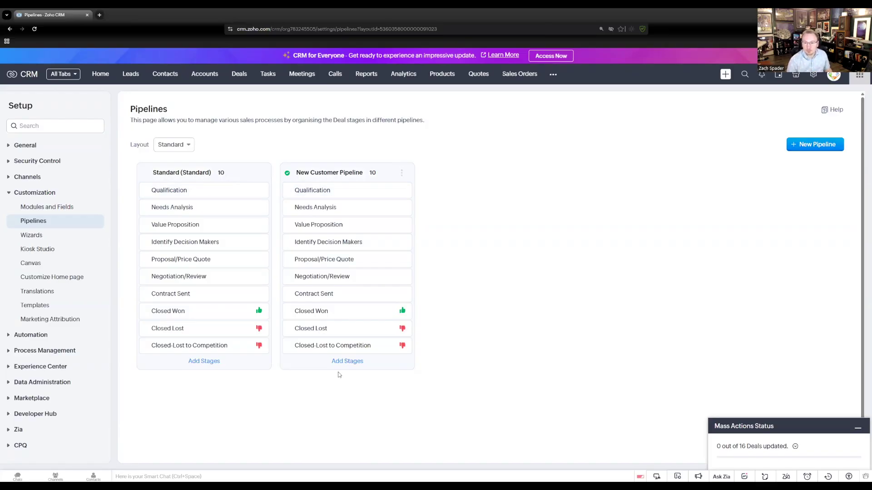
mouse_move(204, 179)
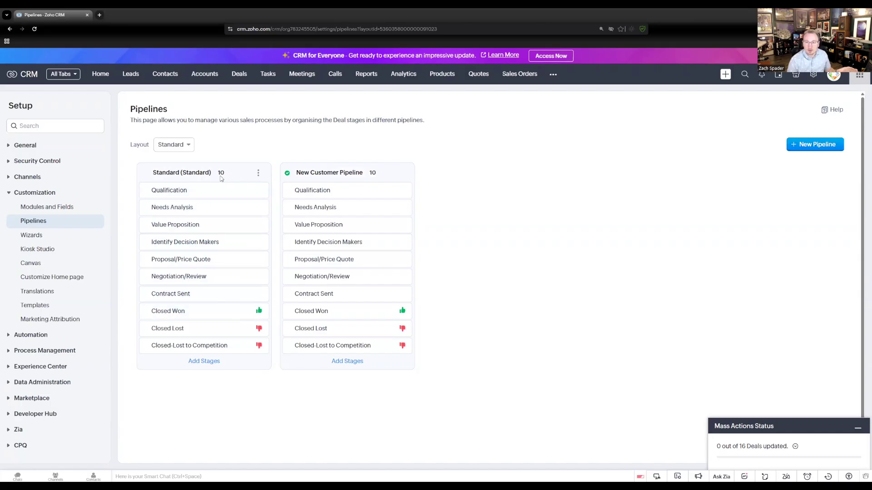
Step: Delete the Standard pipeline, transferring its deals to New Customer Pipeline
left_click(257, 173)
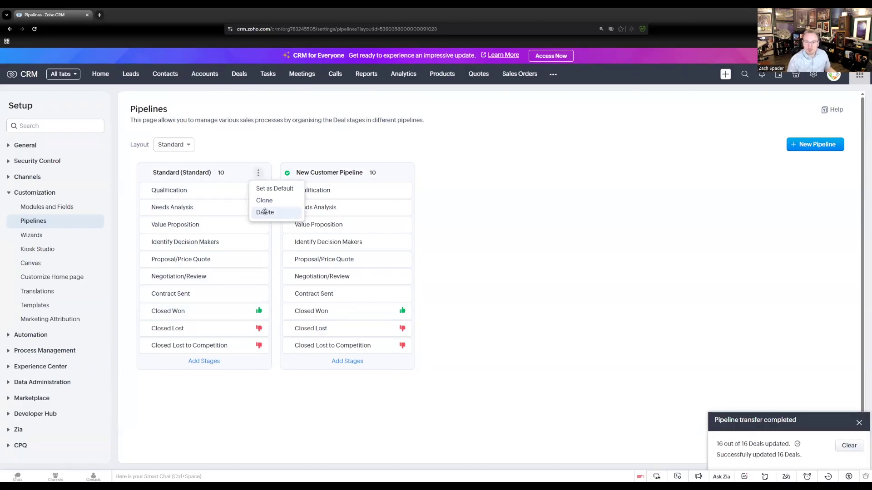
left_click(264, 212)
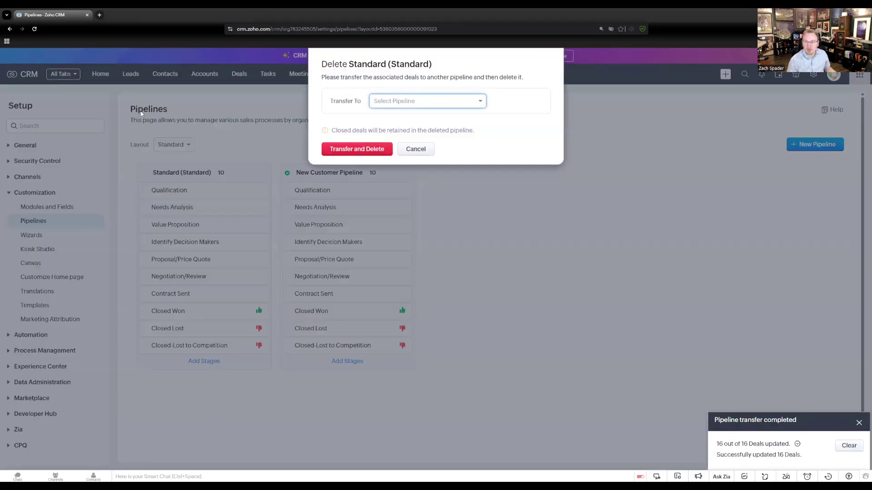
left_click(393, 102)
left_click(405, 118)
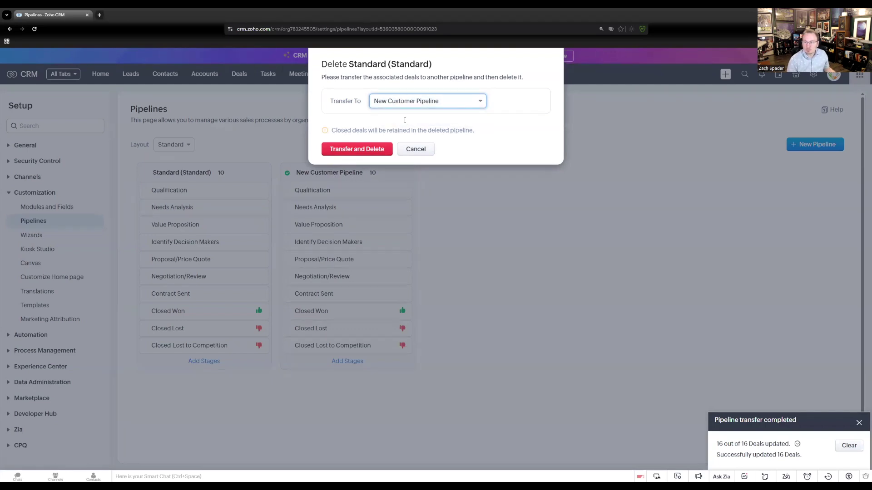
left_click(351, 346)
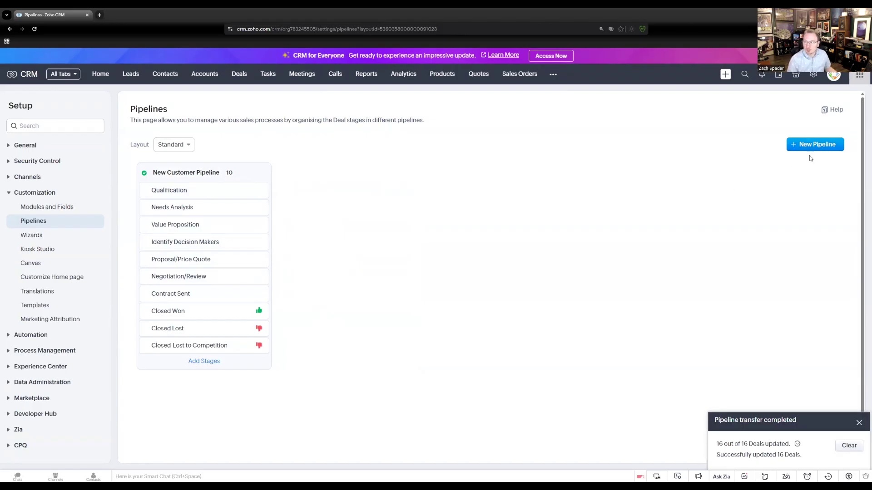
left_click(817, 145)
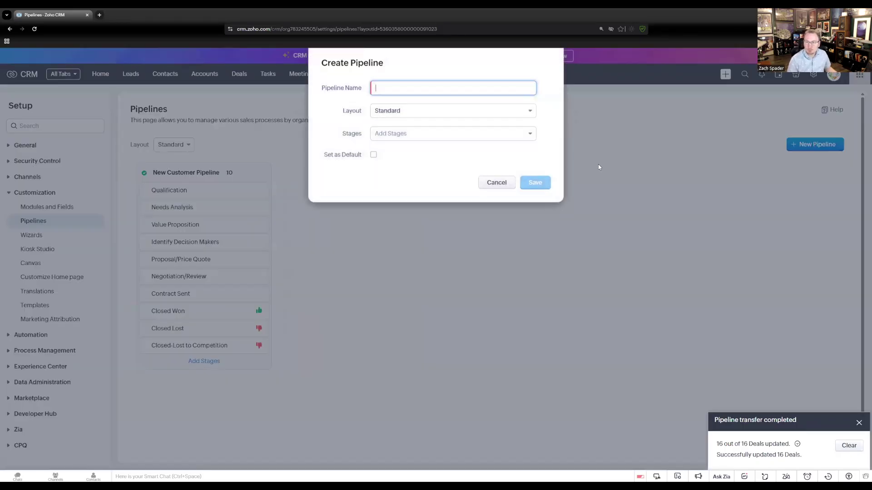
Step: Save 'Existing Customer Pipeline' with nine stages from Qualification to Closed-Lost to Competition, skipping Contract Sent
type("E")
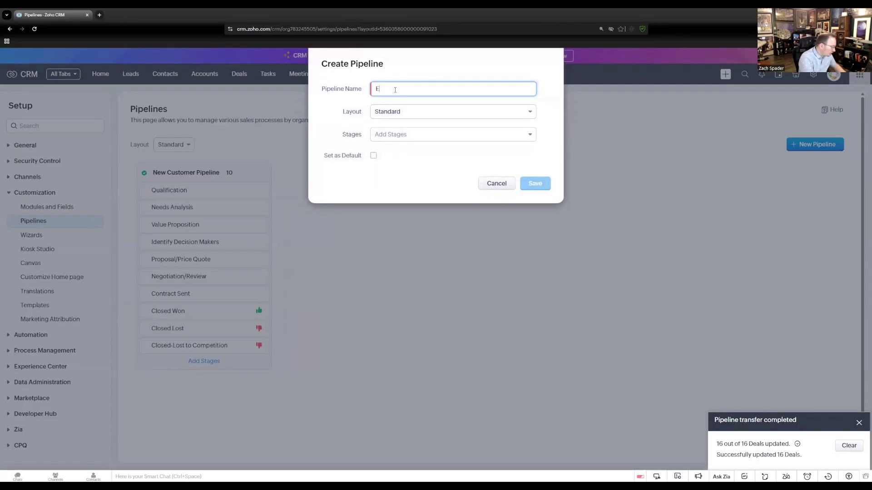
type("xisting cus")
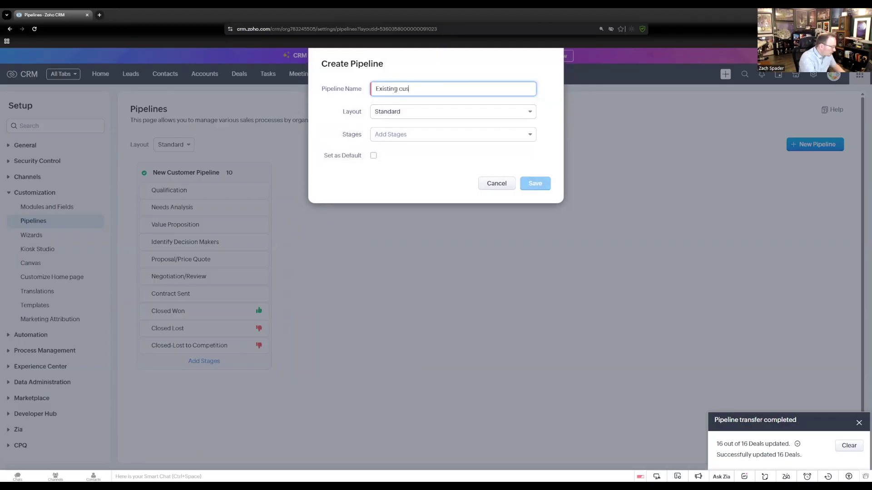
type("tomer pipeli")
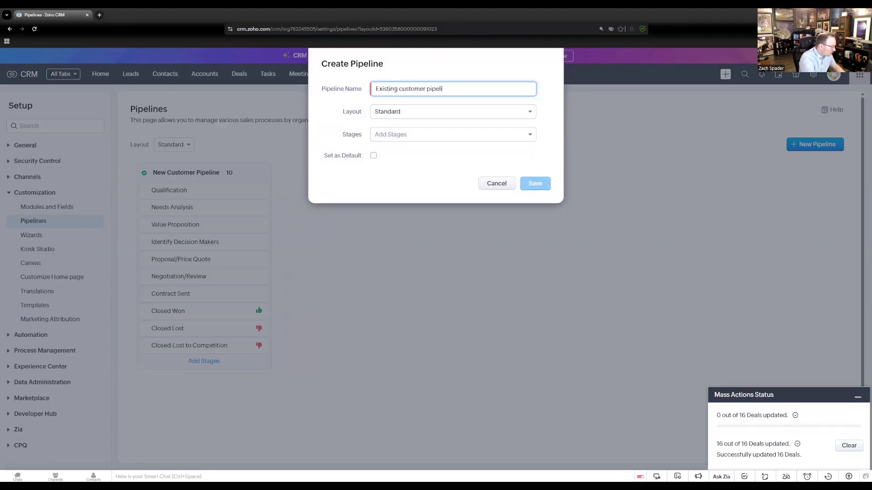
type("ne")
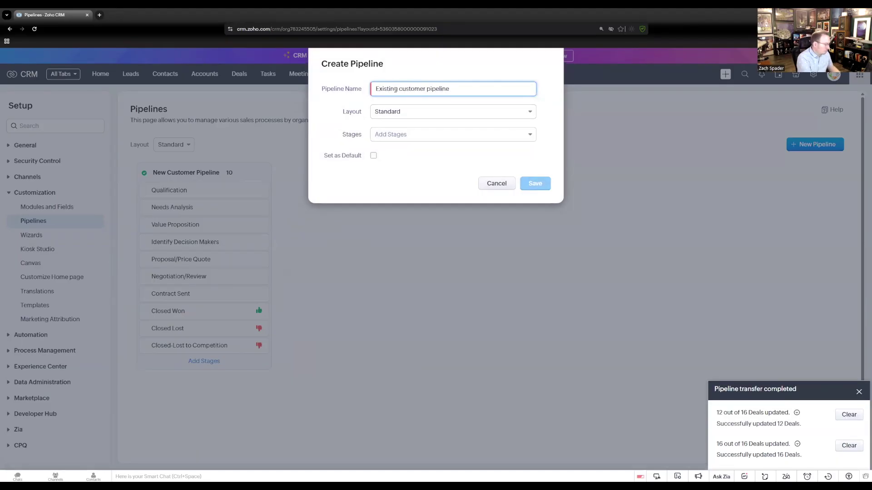
type("CP")
left_click(399, 134)
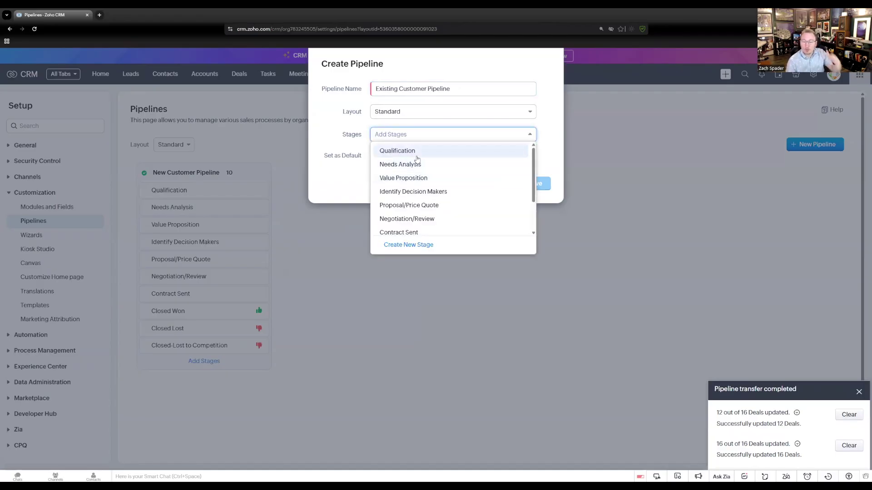
scroll(422, 190, "down", 1)
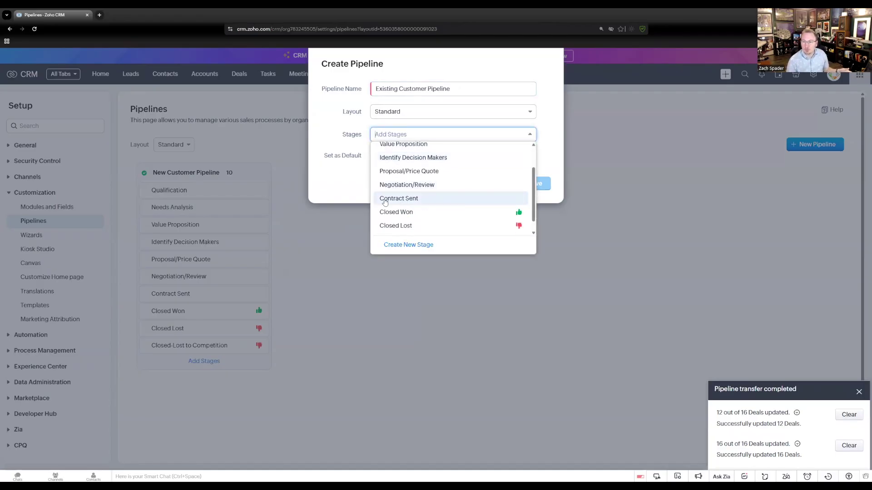
scroll(386, 199, "up", 1)
left_click(404, 154)
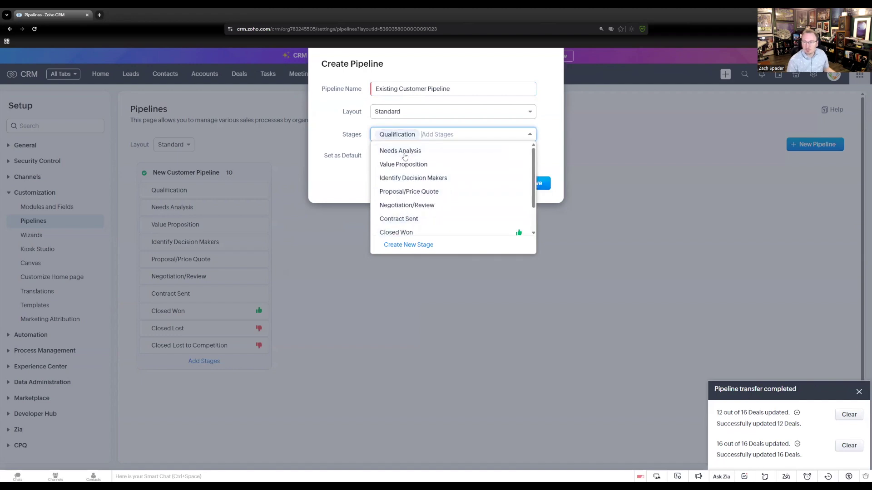
left_click(405, 160)
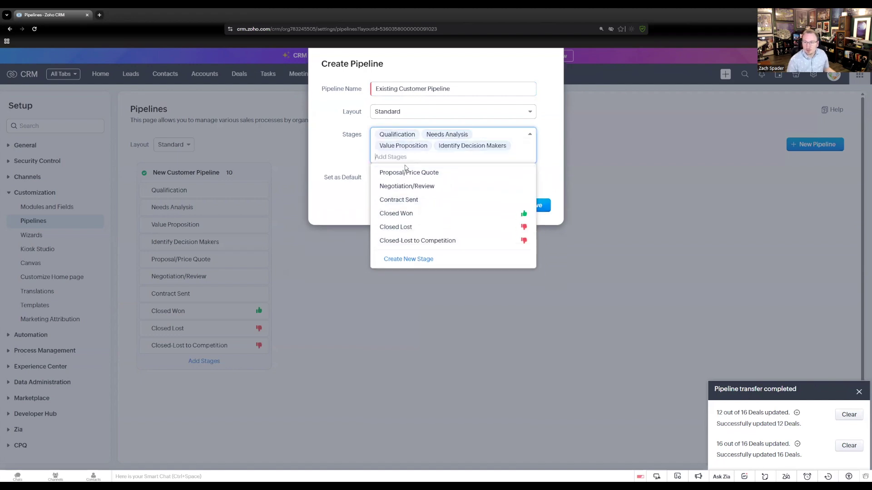
left_click(406, 169)
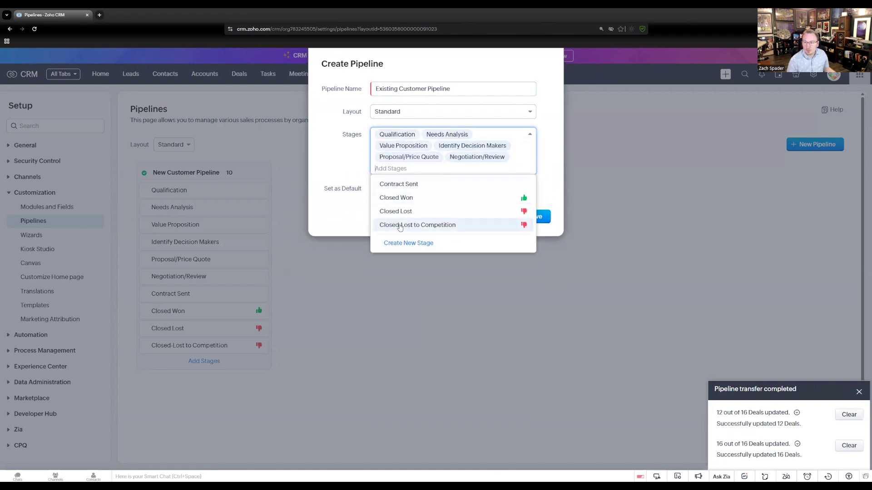
left_click(405, 199)
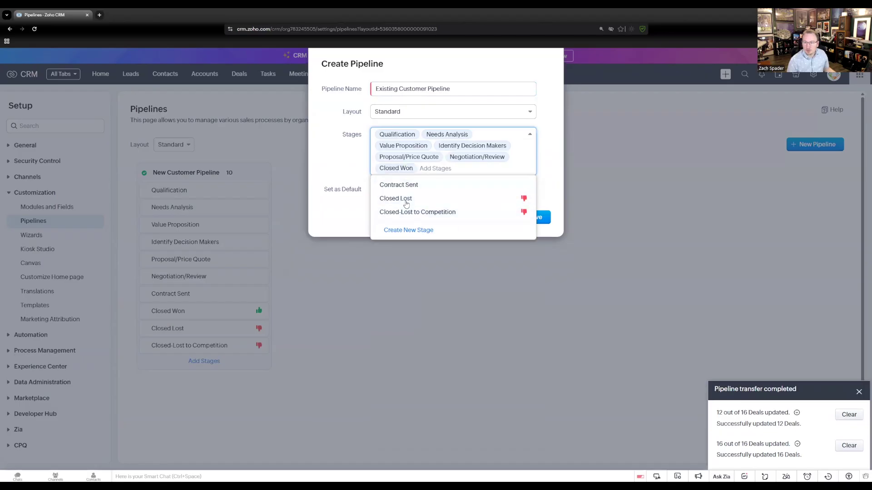
left_click(406, 202)
left_click(354, 230)
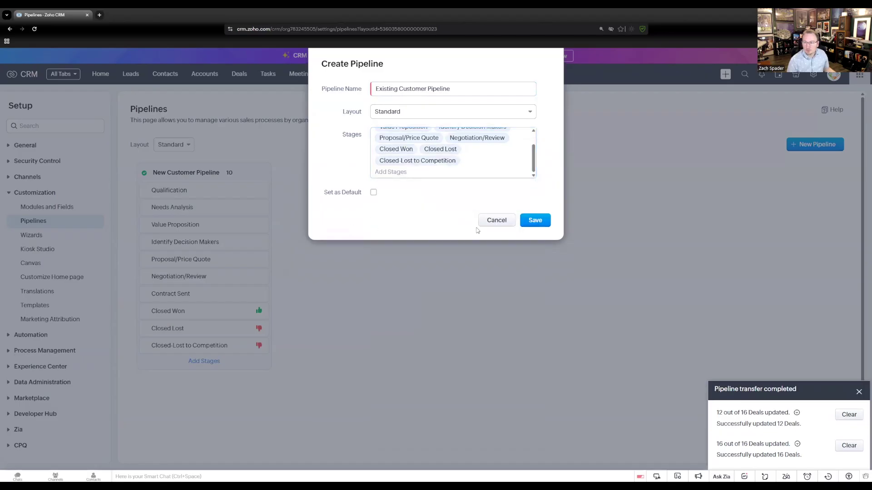
left_click(535, 222)
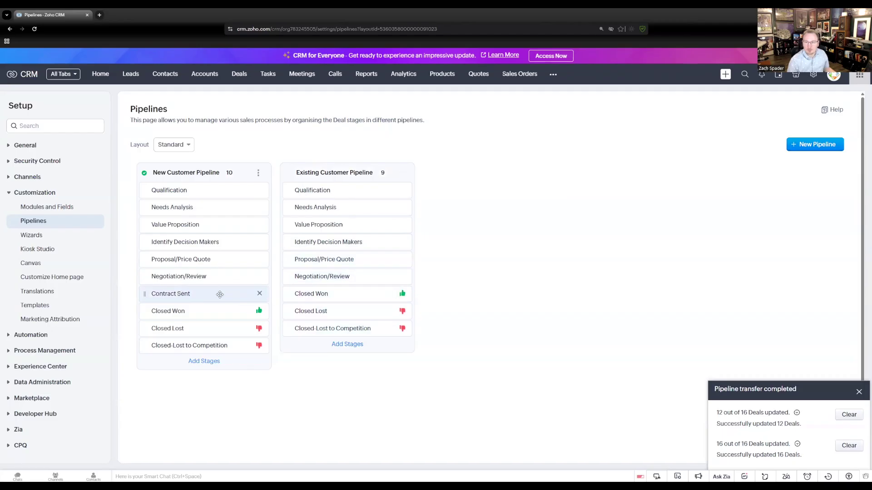
Step: Open the Demo Company A deal, confirm its New Customer Pipeline field, and start editing
left_click(236, 82)
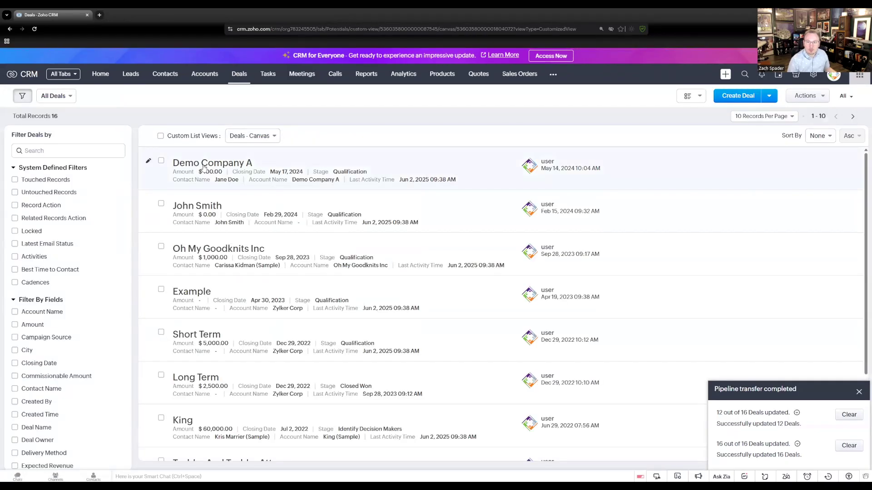
left_click(200, 168)
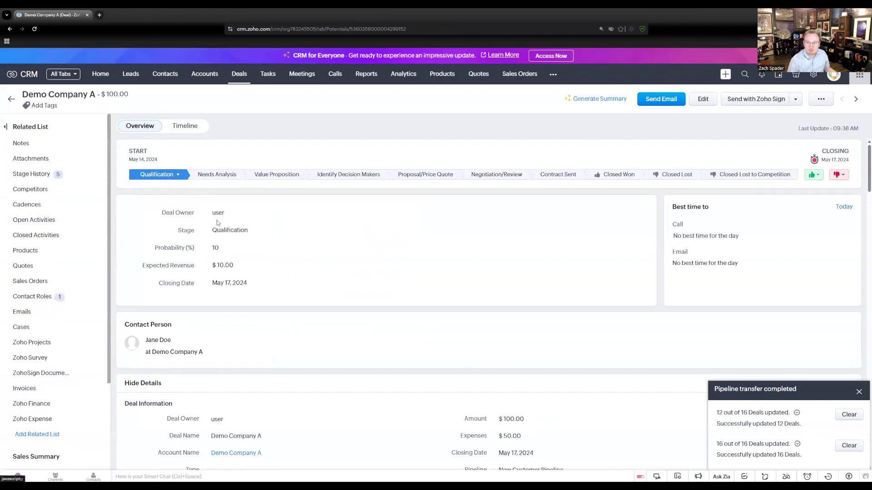
scroll(217, 222, "down", 1)
scroll(217, 222, "down", 1)
scroll(217, 223, "down", 1)
scroll(217, 223, "down", 1)
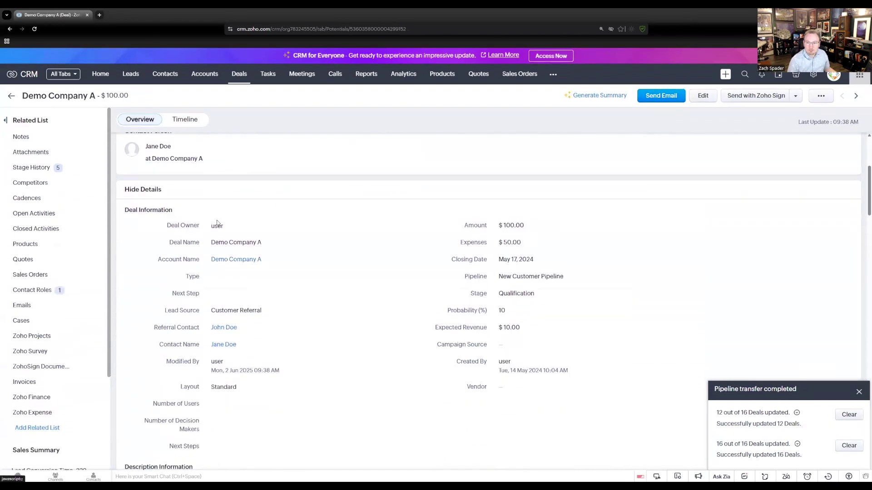
scroll(217, 222, "down", 1)
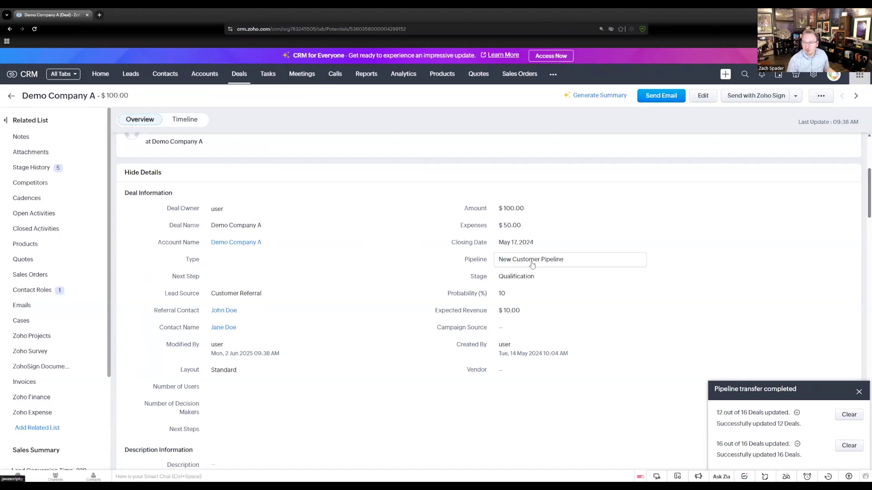
scroll(426, 263, "up", 2)
scroll(427, 263, "up", 2)
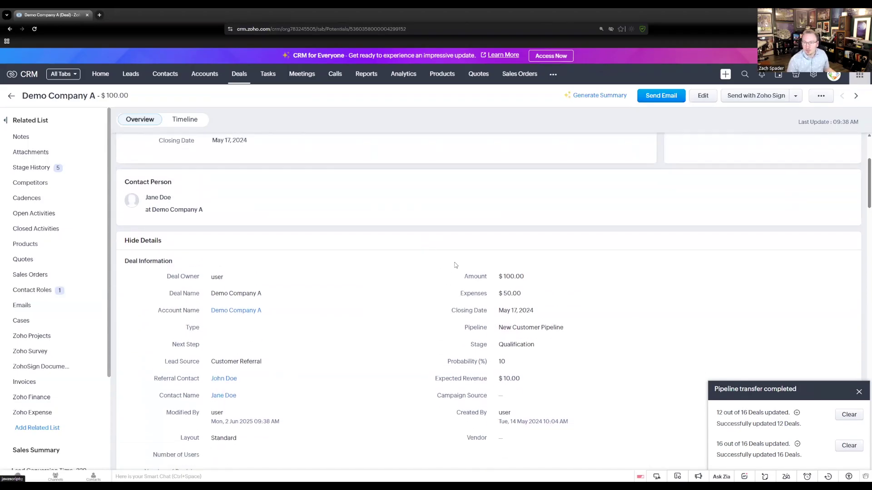
scroll(427, 263, "up", 1)
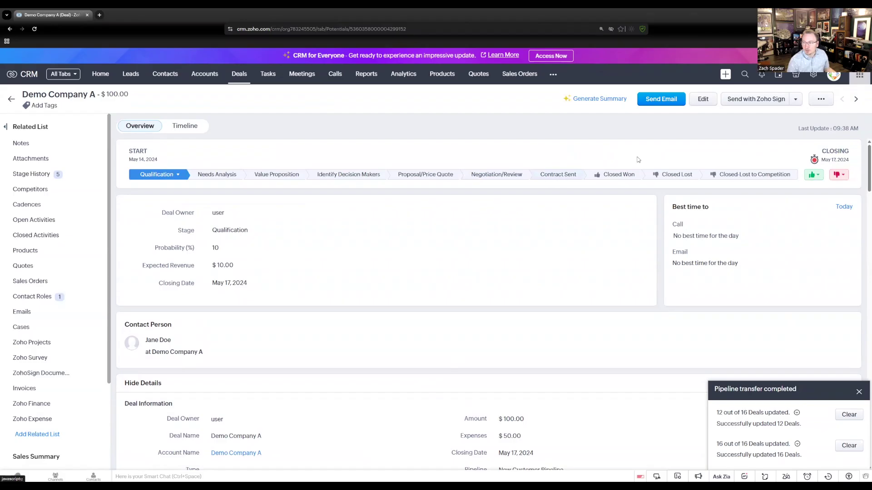
left_click(703, 98)
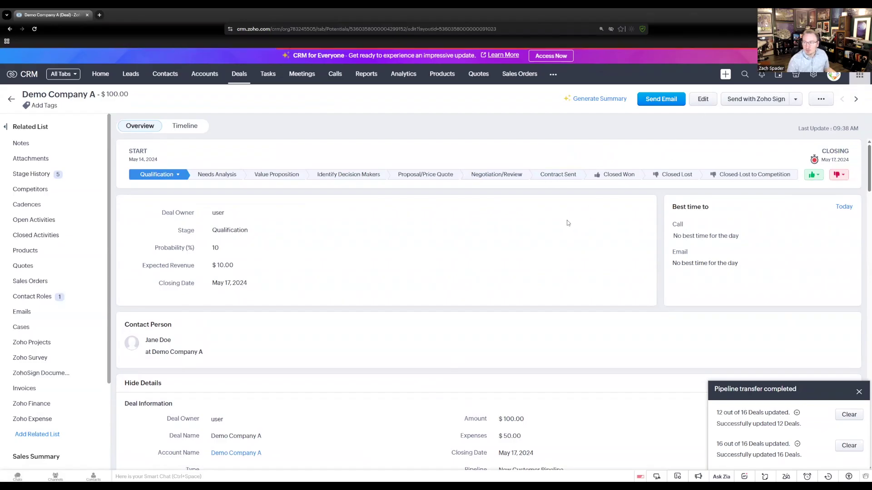
Step: Set Demo Company A's pipeline to Existing Customer Pipeline and save
left_click(523, 224)
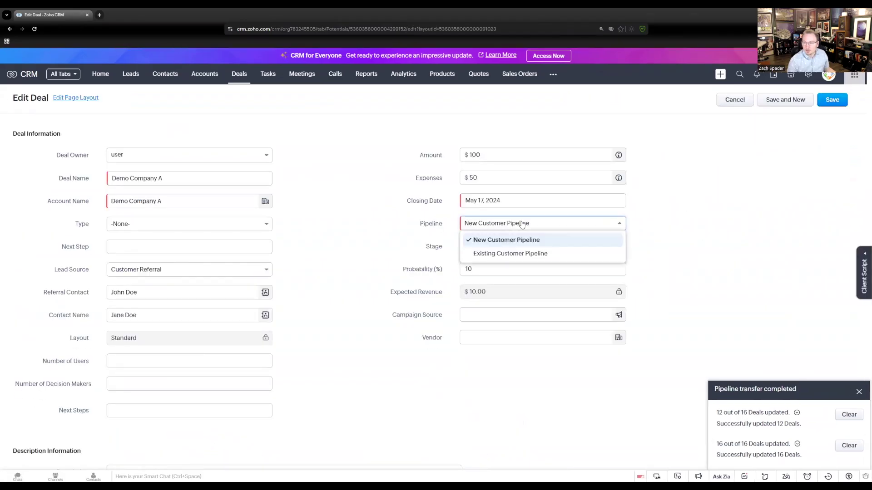
left_click(502, 256)
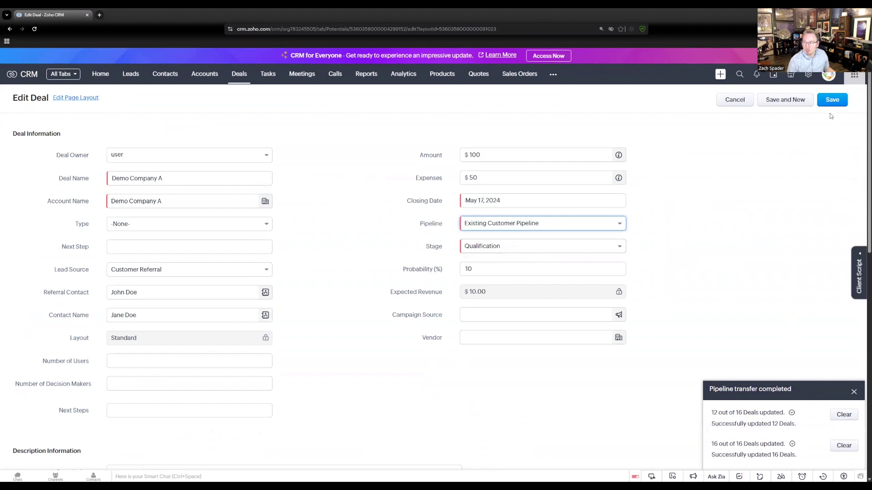
left_click(831, 101)
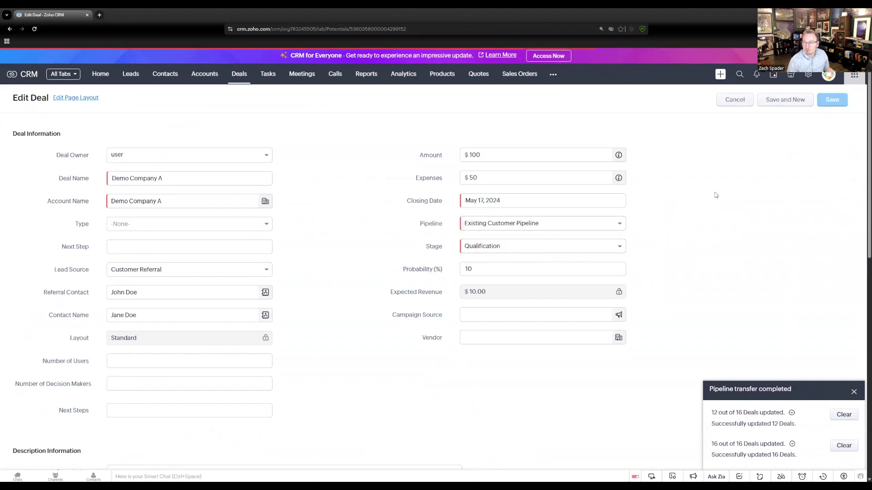